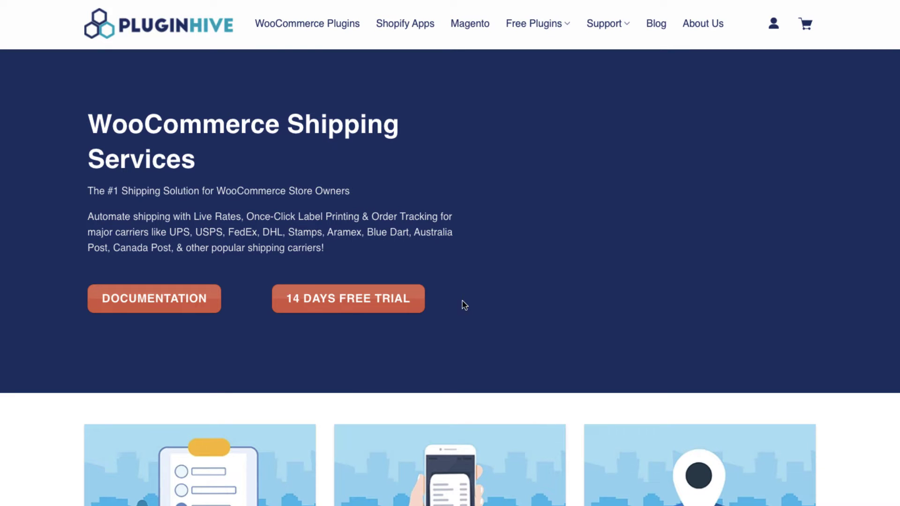
- Sign up for the PluginHive 14-day free trial with a name and e-mail, then download the plugin zip
left_click(421, 301)
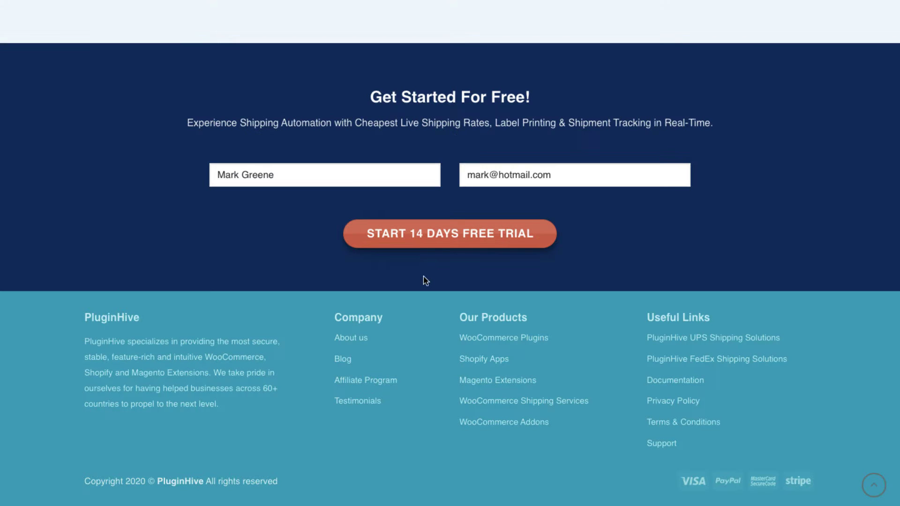
left_click(324, 177)
left_click(557, 175)
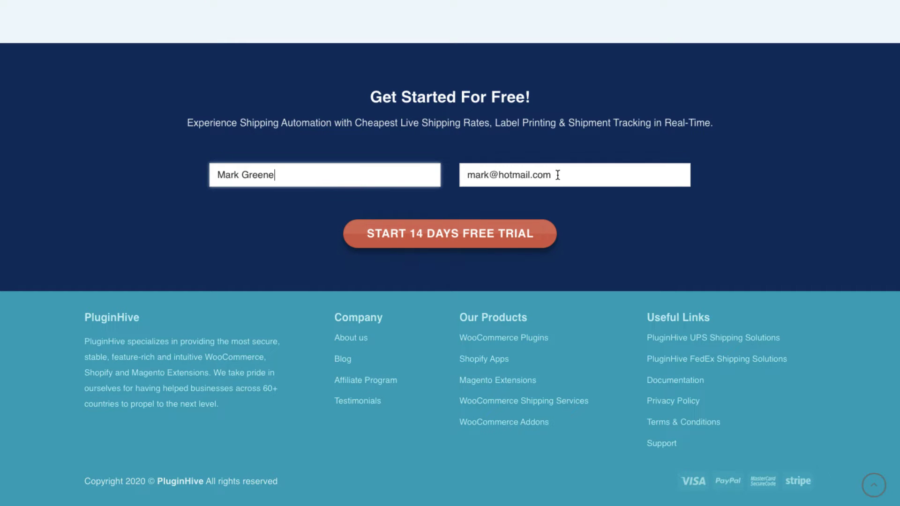
left_click(434, 242)
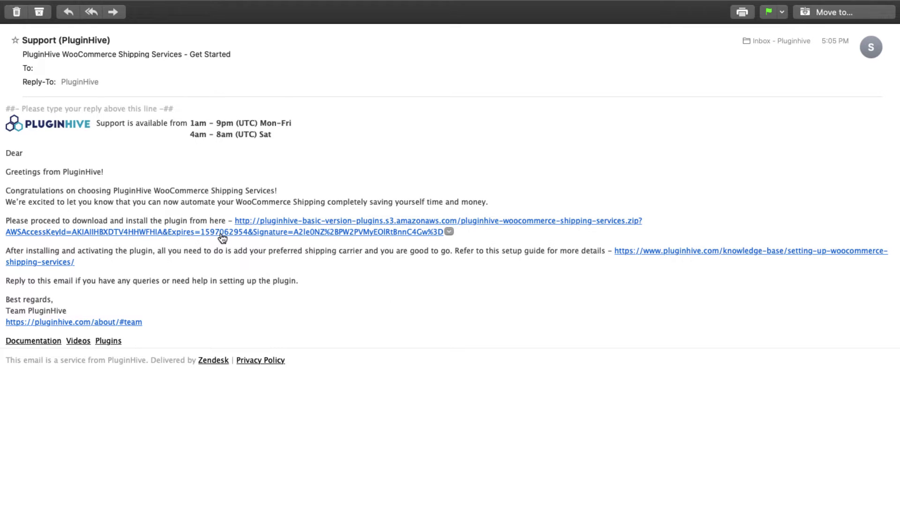
left_click(222, 238)
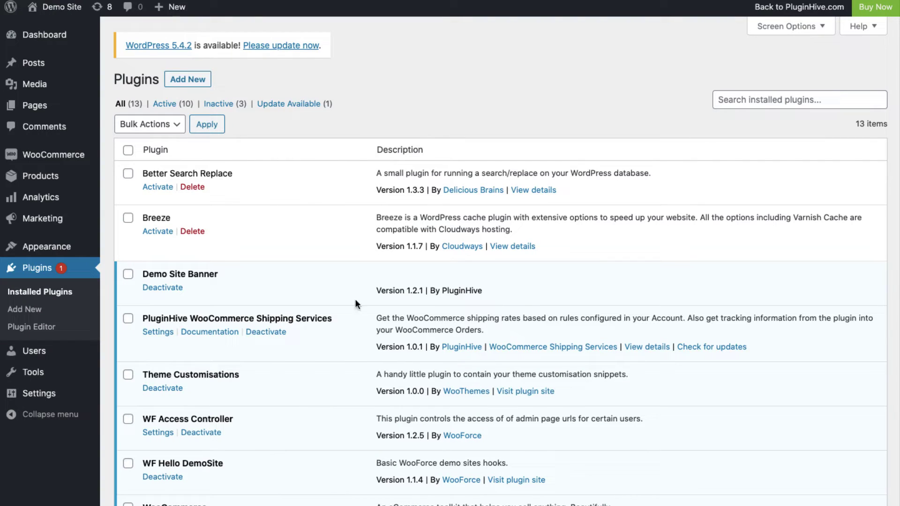
- Register the store from the PluginHive Shipping Services settings and start fulfilling with a new carrier
left_click(161, 333)
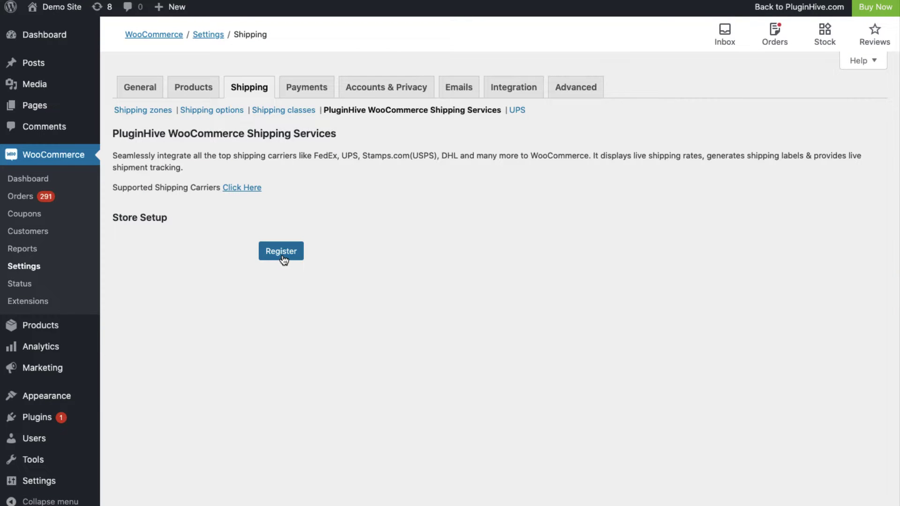
left_click(282, 255)
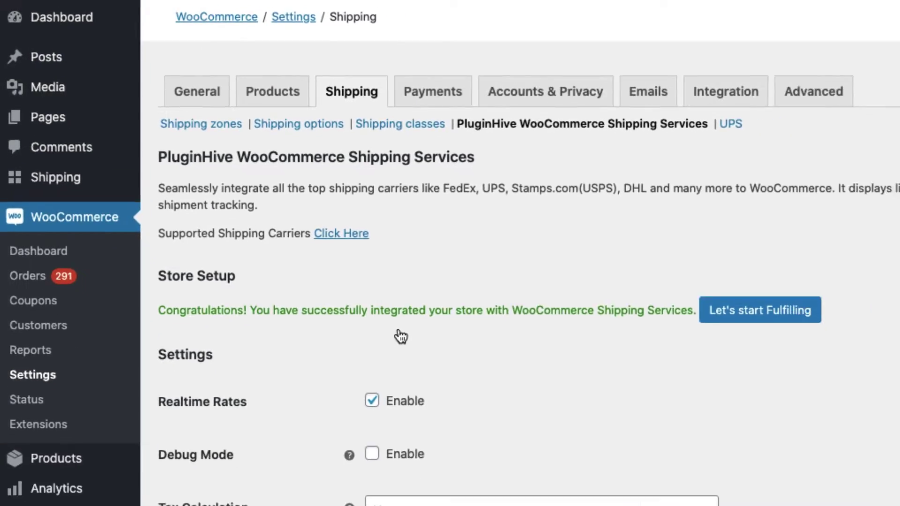
left_click(760, 310)
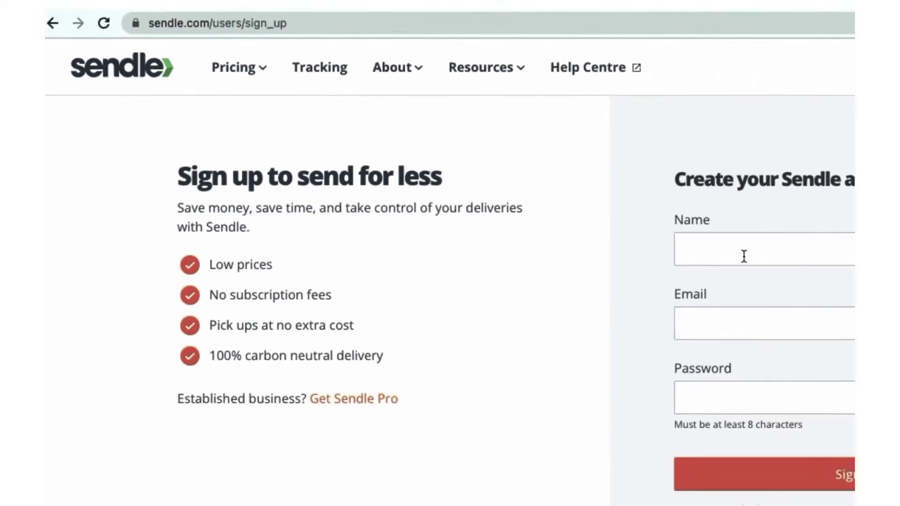
- Create a Sendle account using the autofilled name, e-mail and password
left_click(543, 184)
left_click(526, 209)
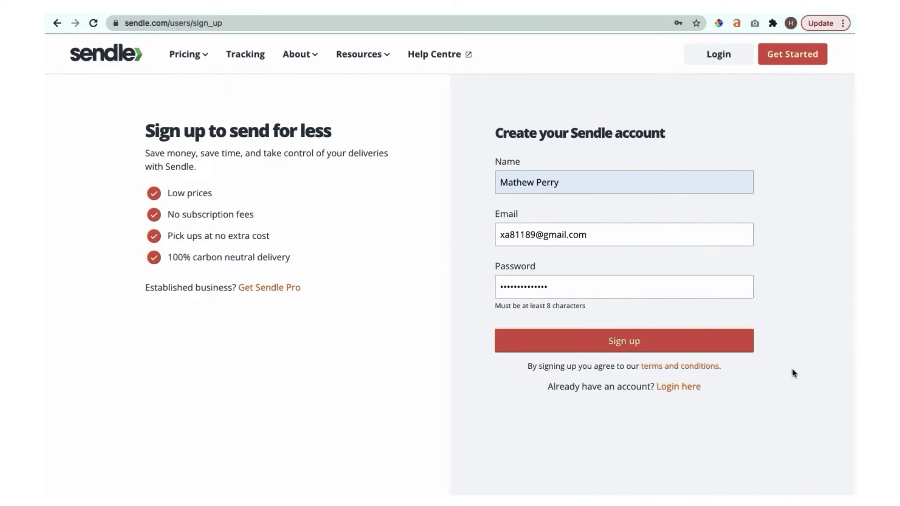
left_click(740, 346)
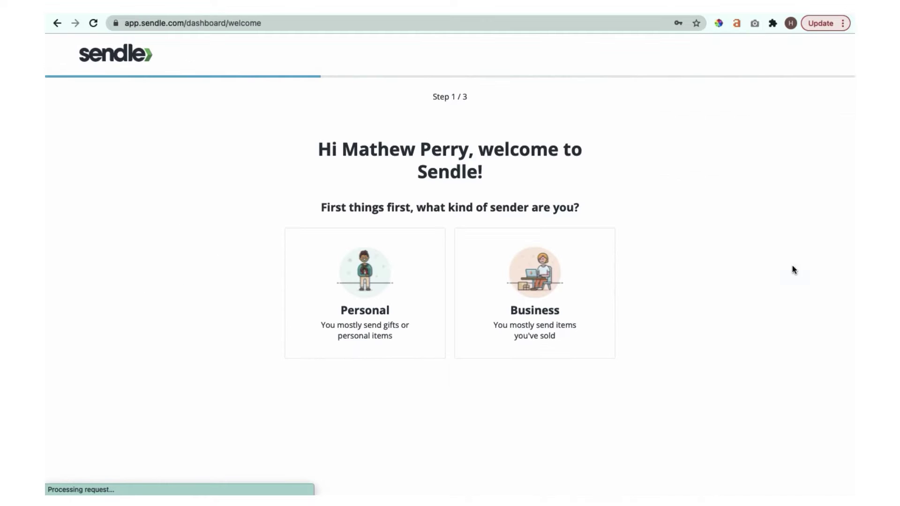
- Set the Sendle account as Business shipping 20 to 200 parcels a month and connect it
left_click(545, 290)
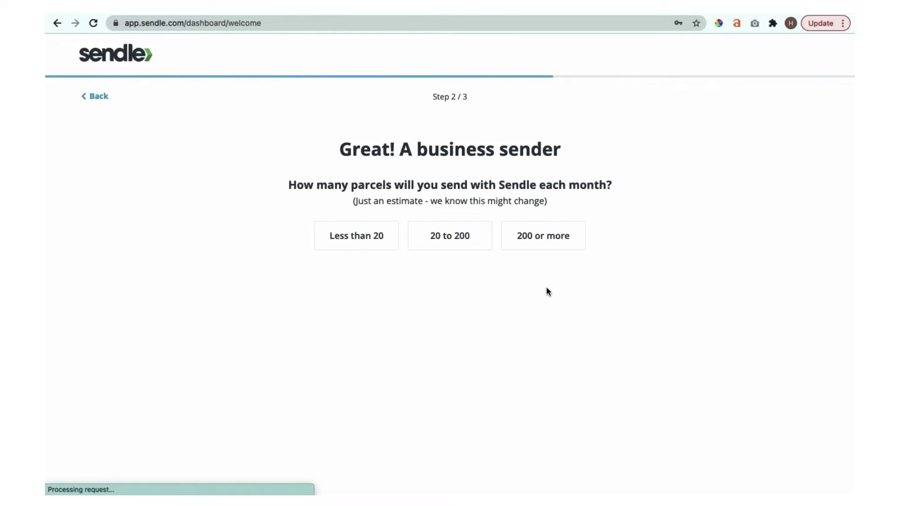
left_click(470, 239)
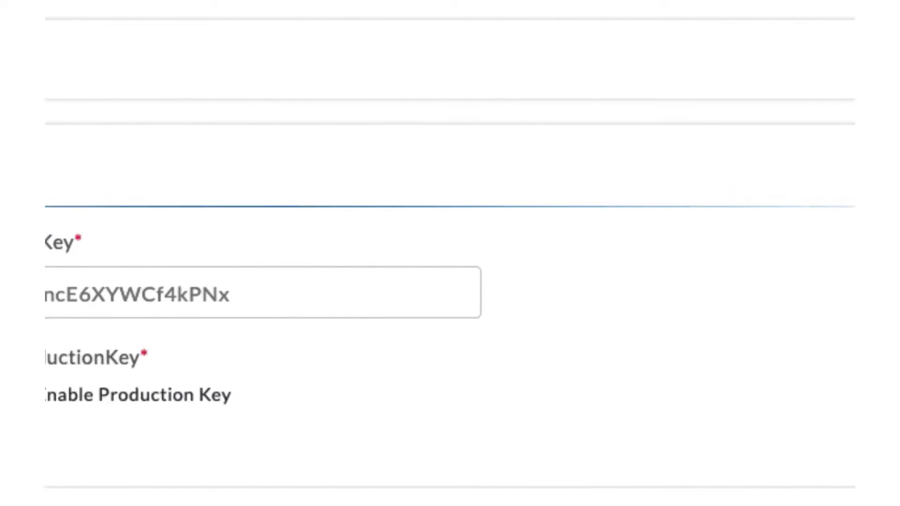
left_click(720, 59)
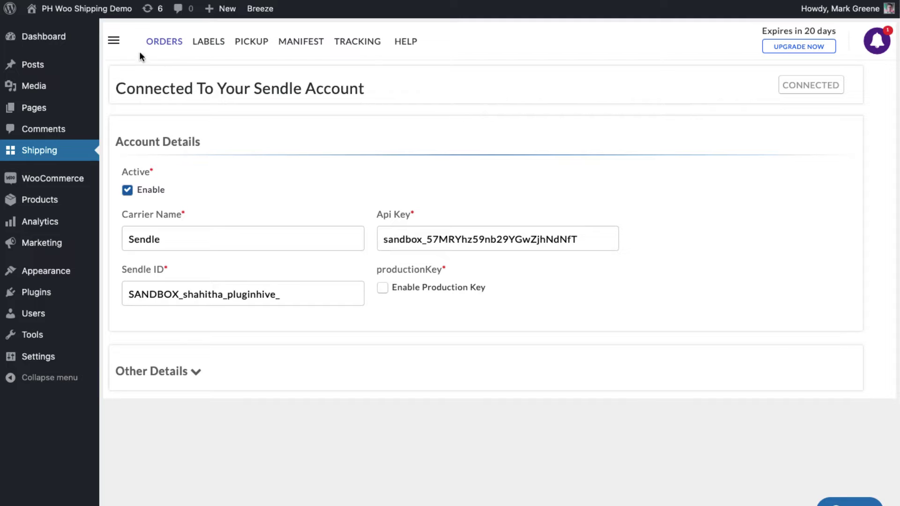
- Review the Auto Rule For Sendle rate automation, keeping only the Easy service selected
left_click(118, 44)
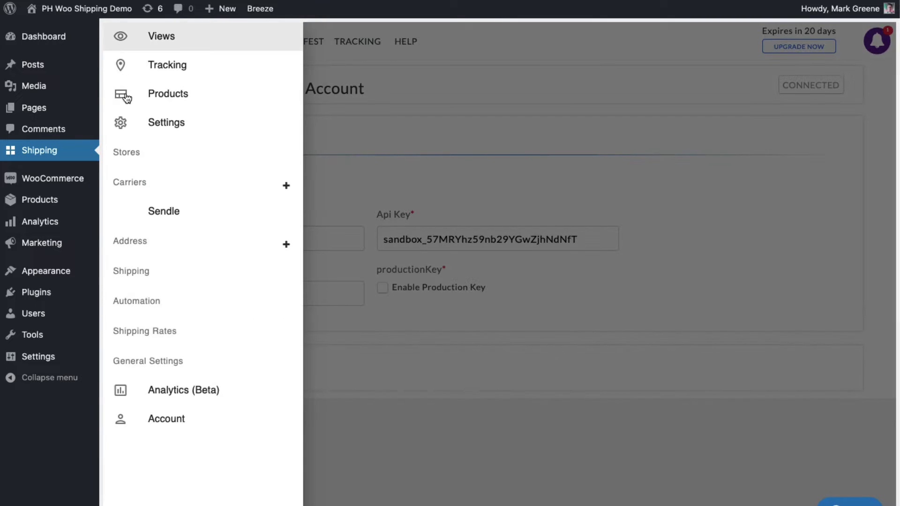
left_click(150, 326)
left_click(158, 389)
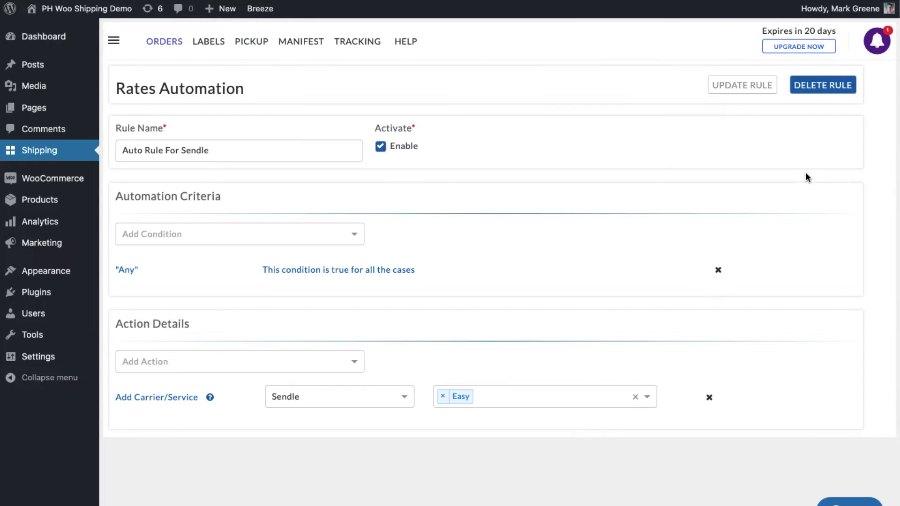
left_click(490, 399)
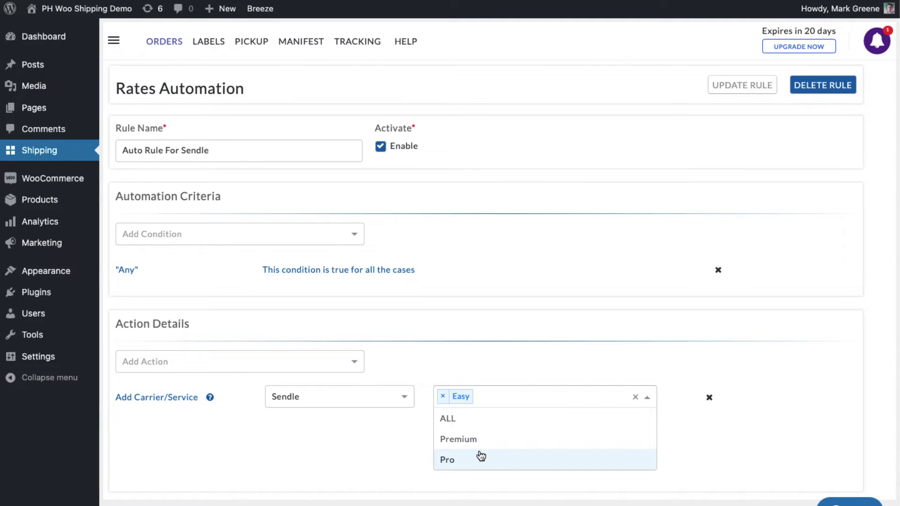
left_click(506, 369)
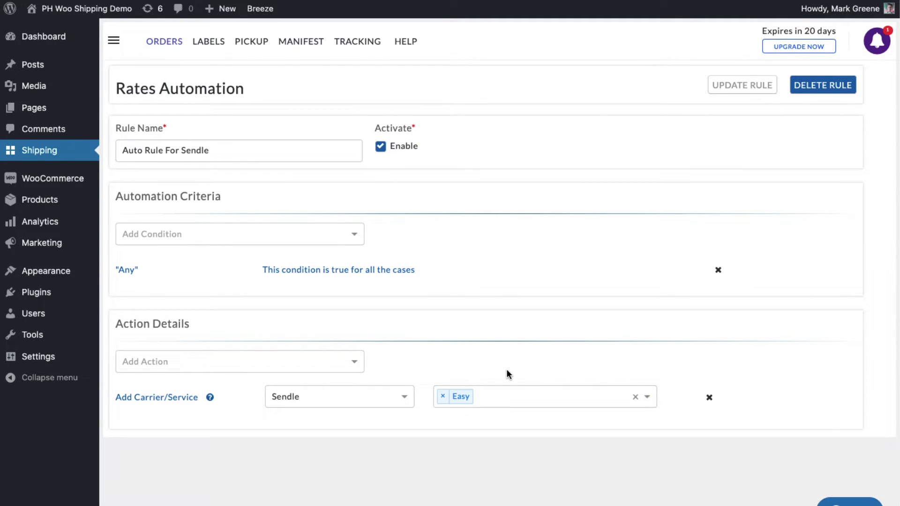
- Open the My Store sender address under Address
left_click(121, 43)
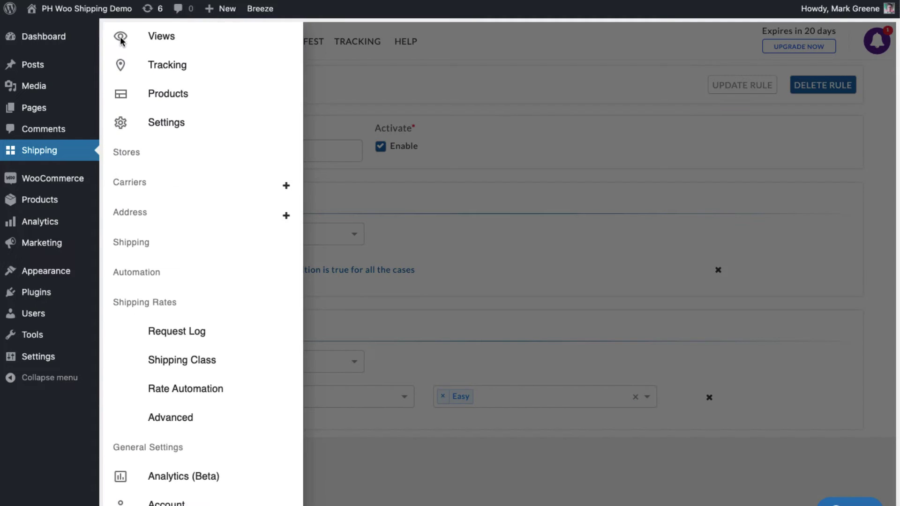
left_click(155, 211)
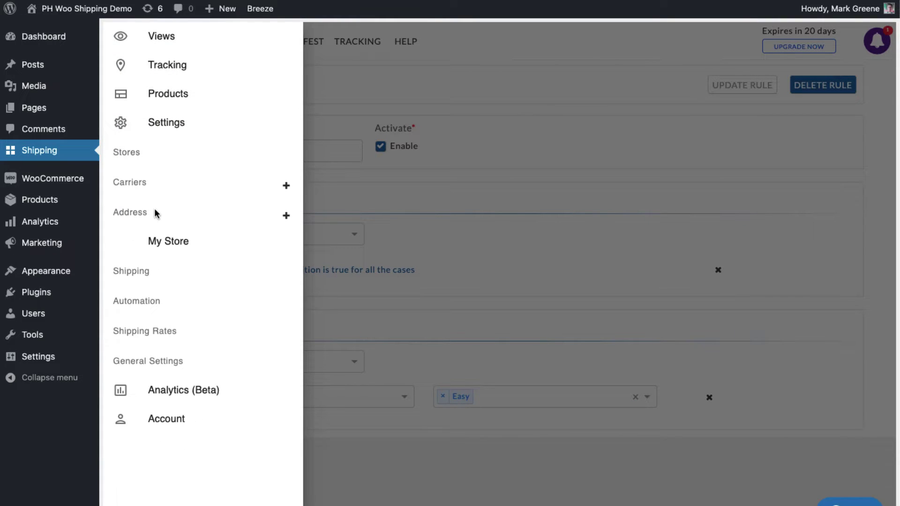
left_click(197, 246)
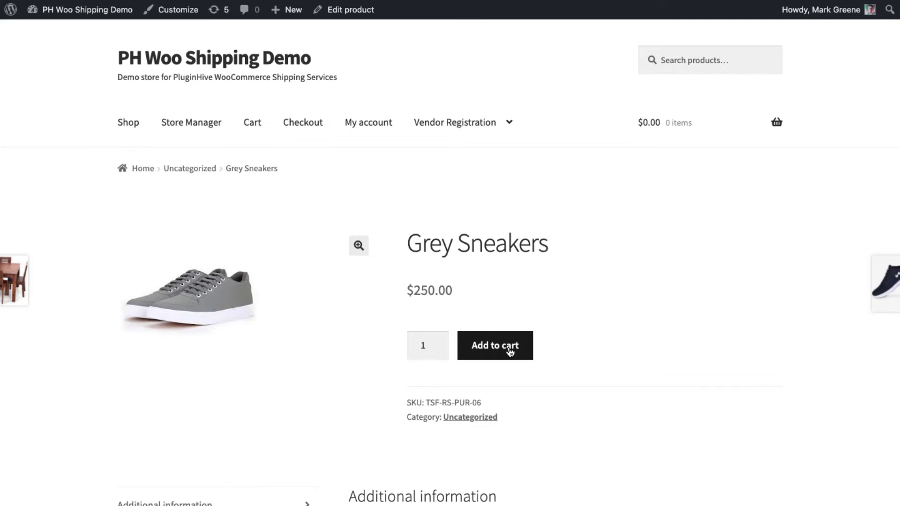
- Add the $250 Grey Sneakers to the cart, pick Sendle Easy $13.01 shipping, and proceed to checkout
left_click(510, 348)
scroll(509, 348, "down", 3)
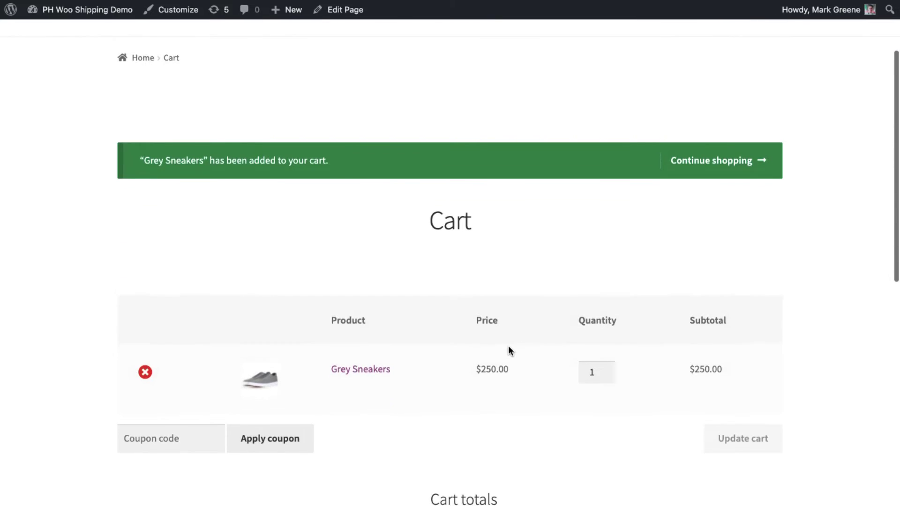
scroll(508, 344, "down", 4)
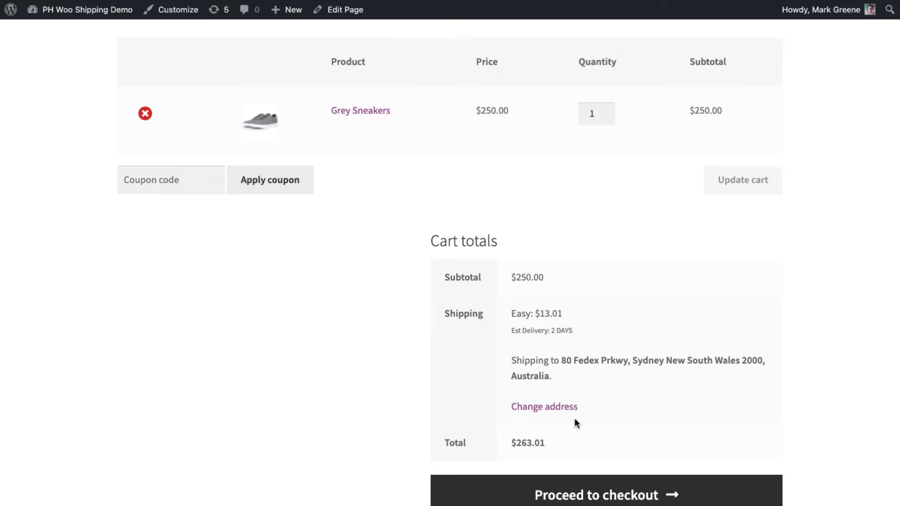
left_click(582, 490)
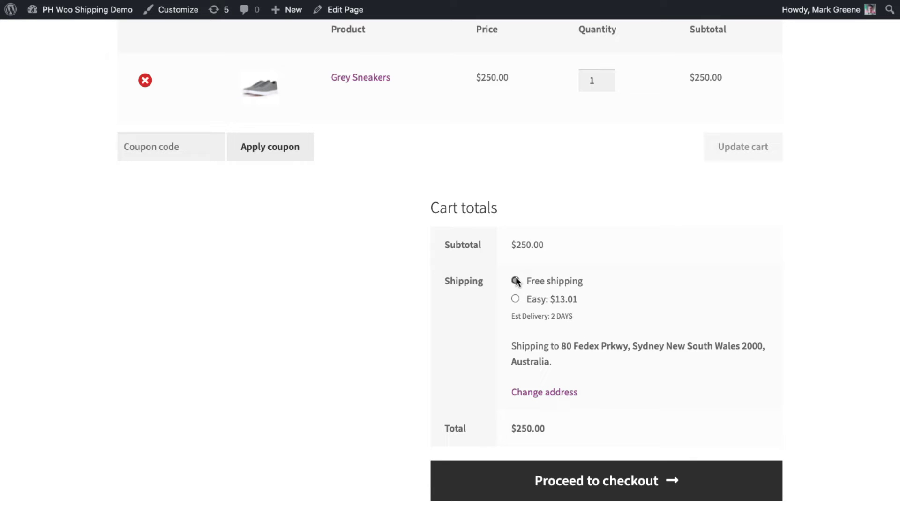
left_click(552, 471)
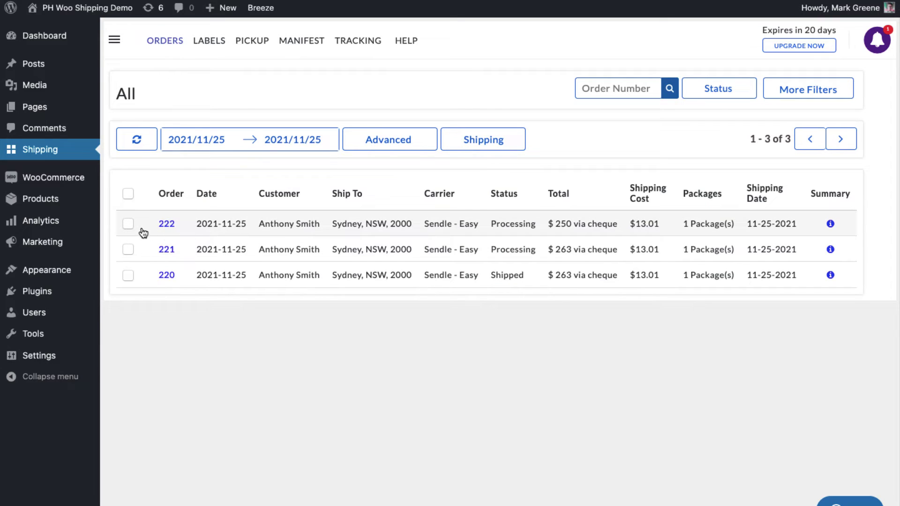
- Select both Processing orders, generate their Sendle labels, request a pickup, and mark them shipped
left_click(128, 224)
left_click(128, 328)
left_click(550, 145)
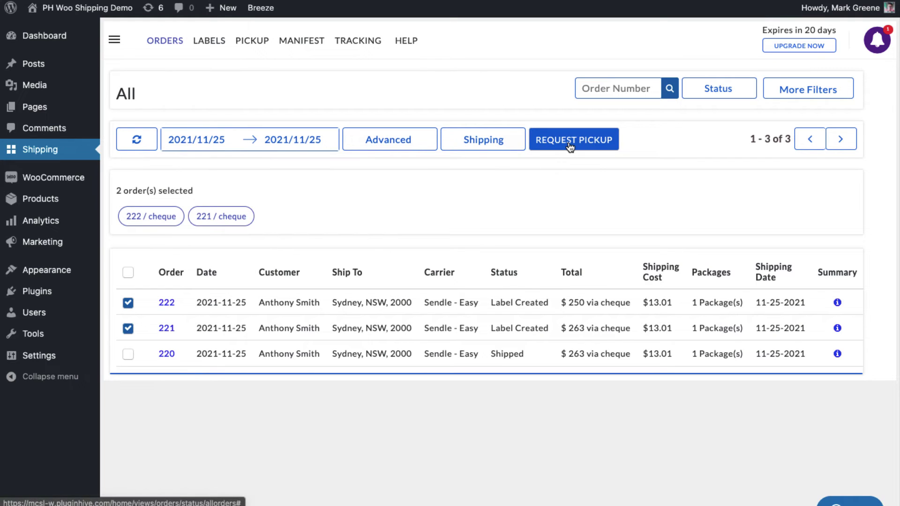
left_click(570, 147)
left_click(562, 147)
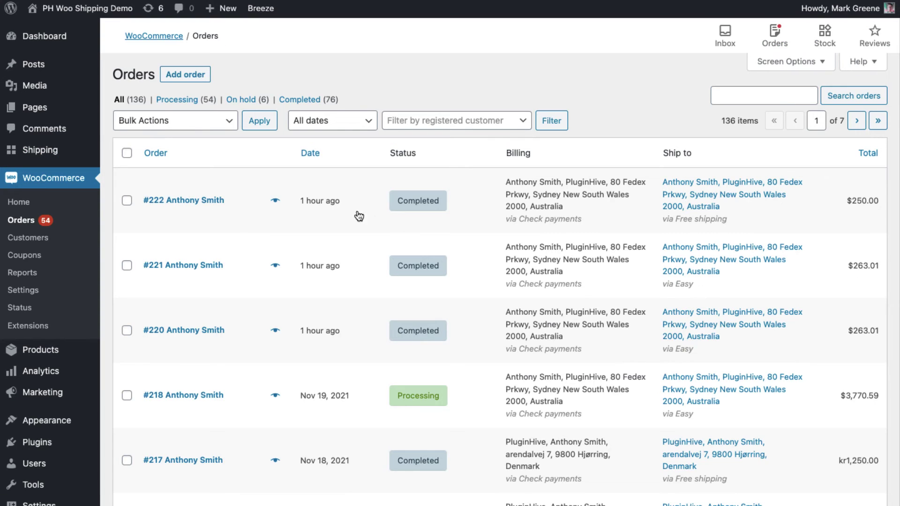
- Confirm the $250 and $263 orders show Completed and open the newest order's Edit order page
mouse_move(400, 213)
left_click(188, 201)
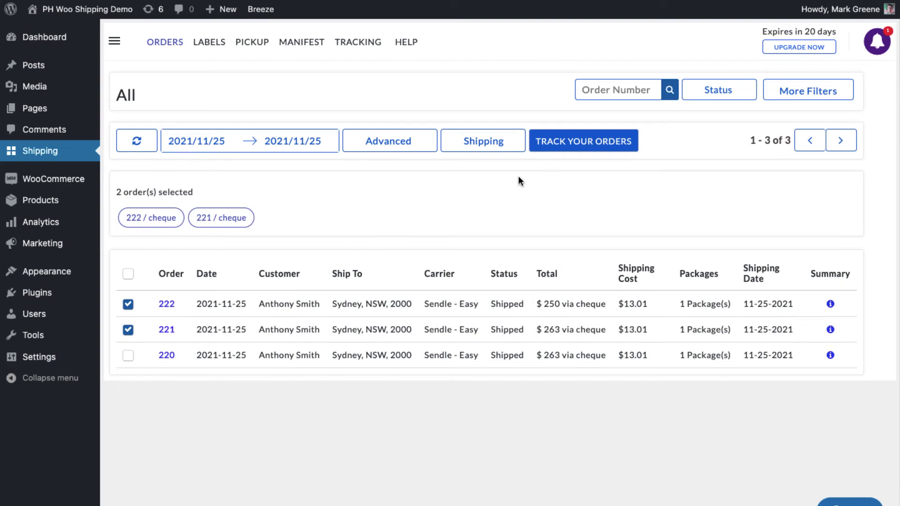
- Open order tracking, expand the first Sendle - Easy order's details, and list the Status filter options
left_click(572, 143)
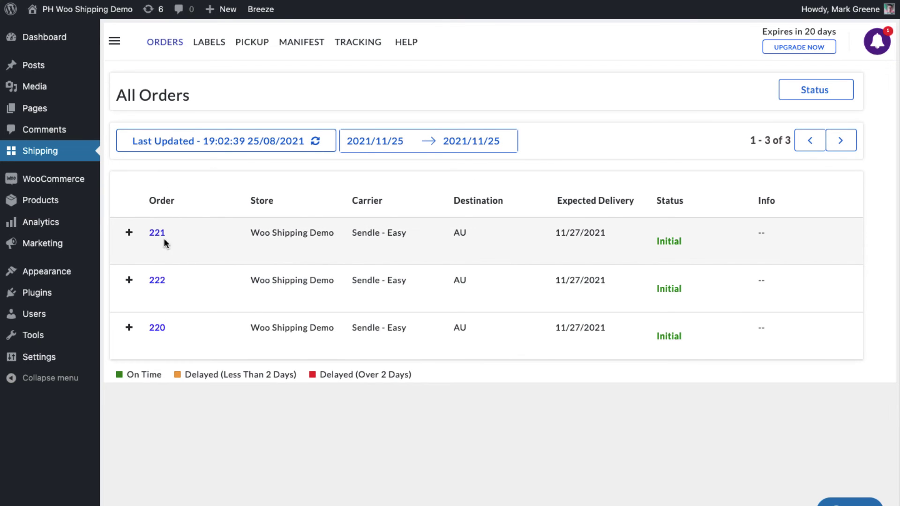
left_click(129, 235)
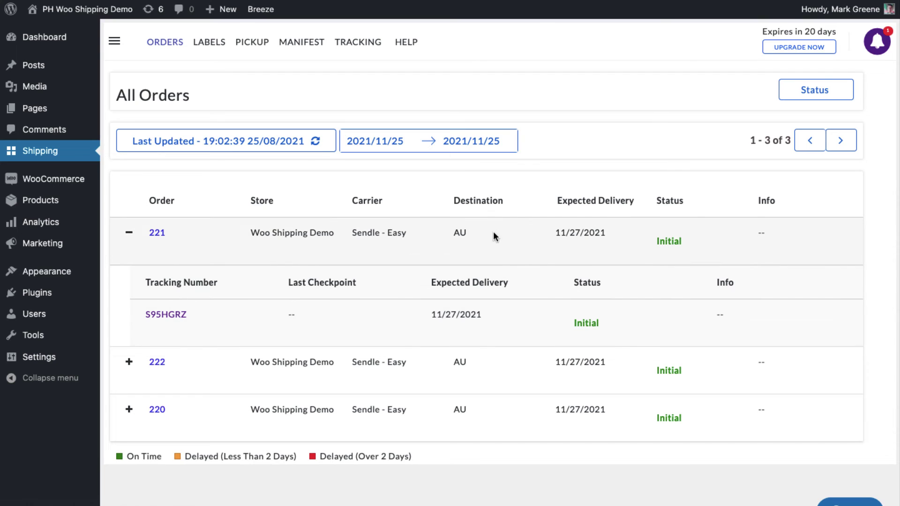
left_click(797, 92)
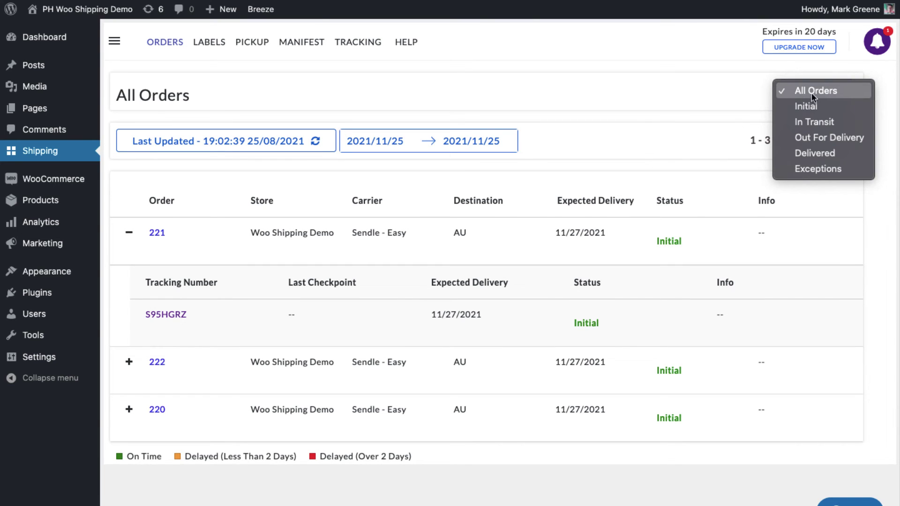